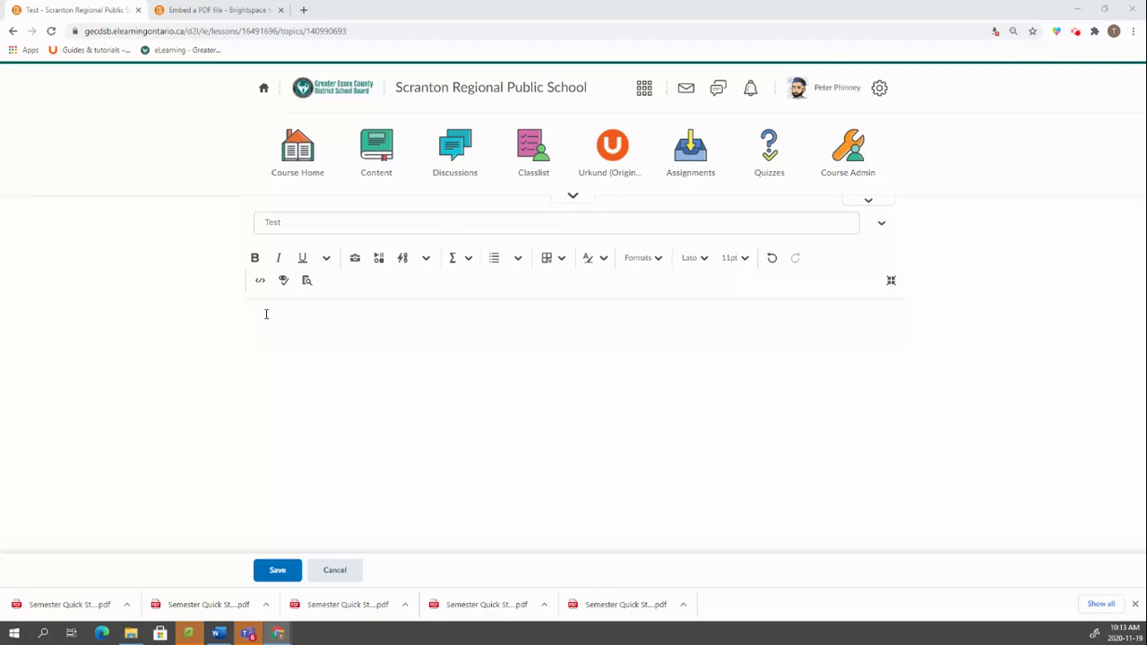
Step: Open the Insert Stuff dialog from the Test topic's HTML editor
click(380, 259)
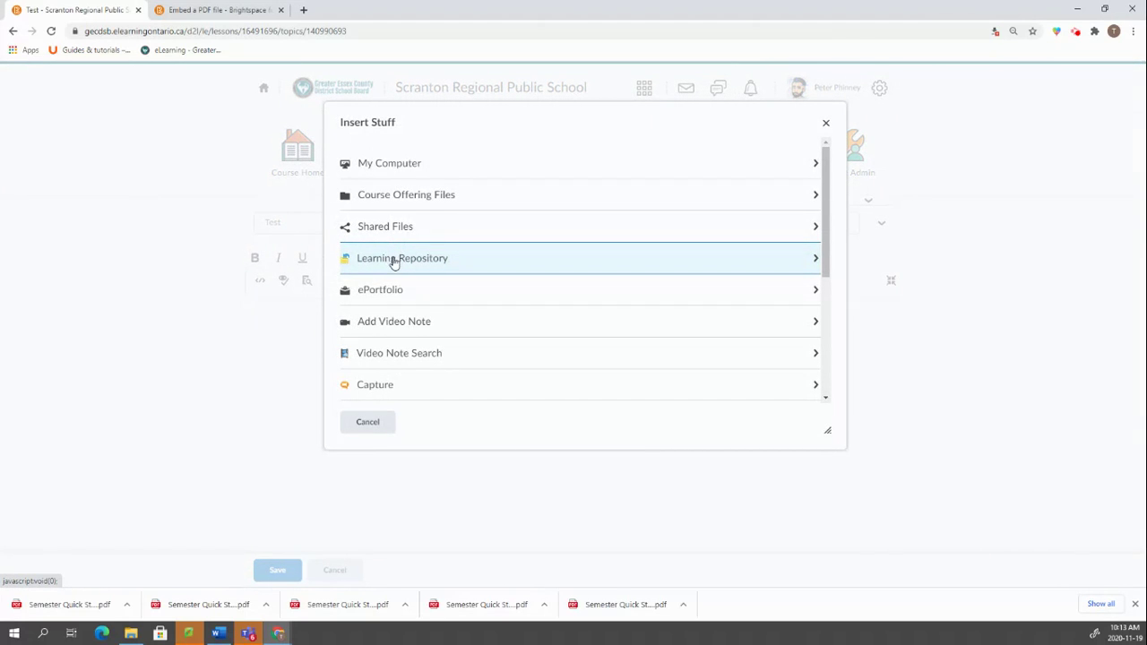
Step: Choose Semester Quick Start Guide.pdf from My Computer for upload to the course content folder
click(395, 162)
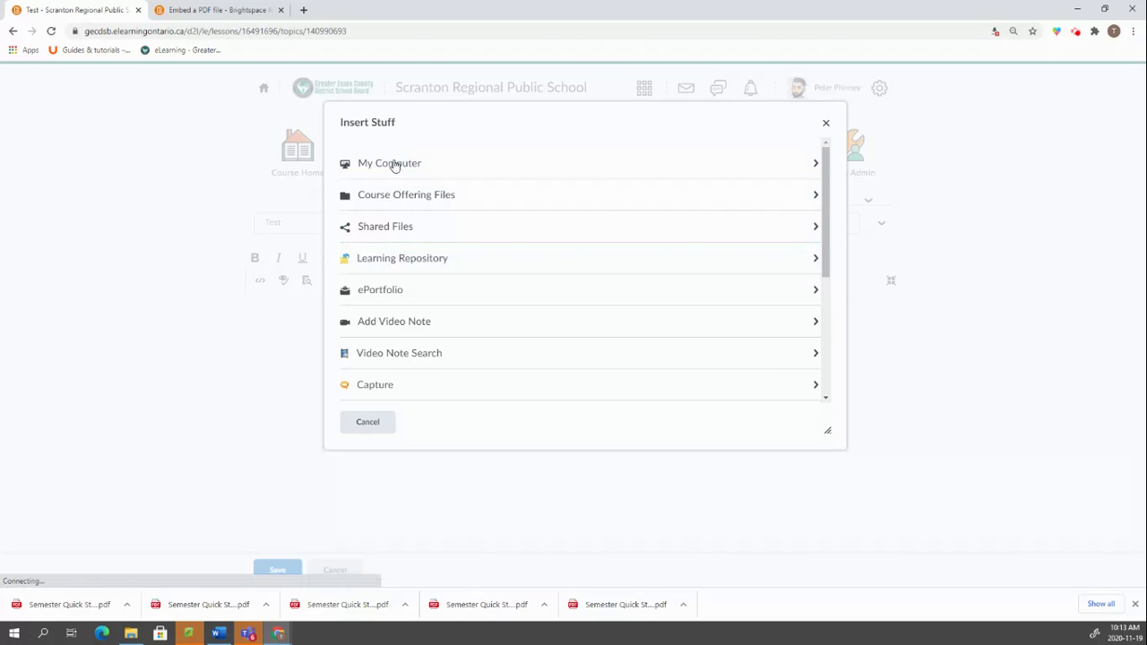
click(734, 271)
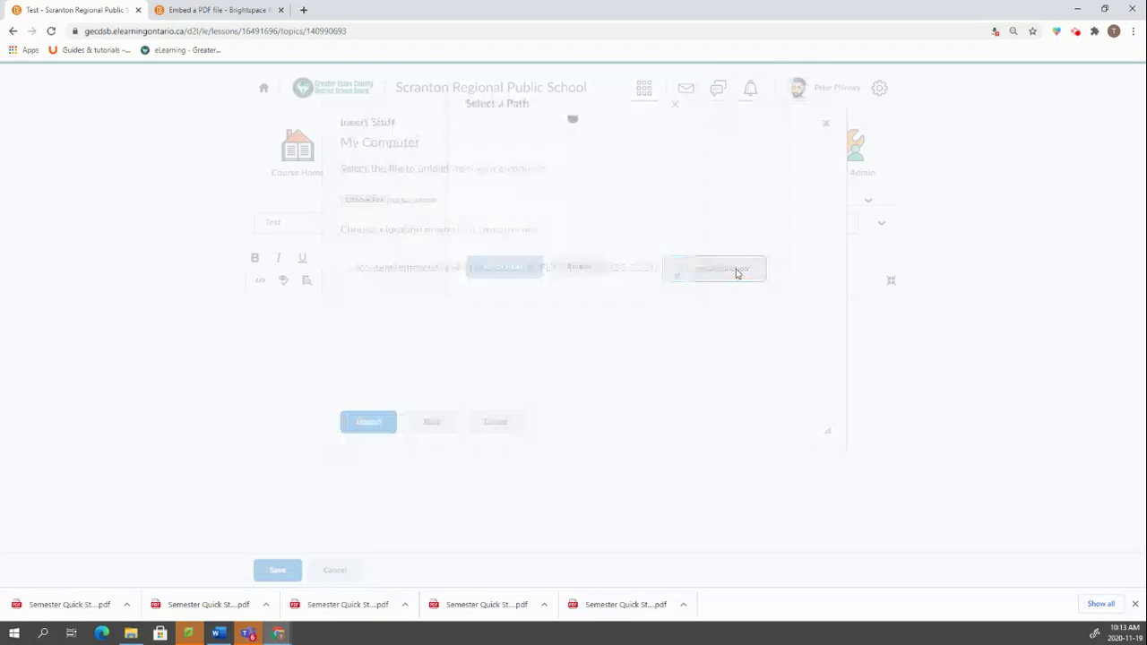
click(673, 125)
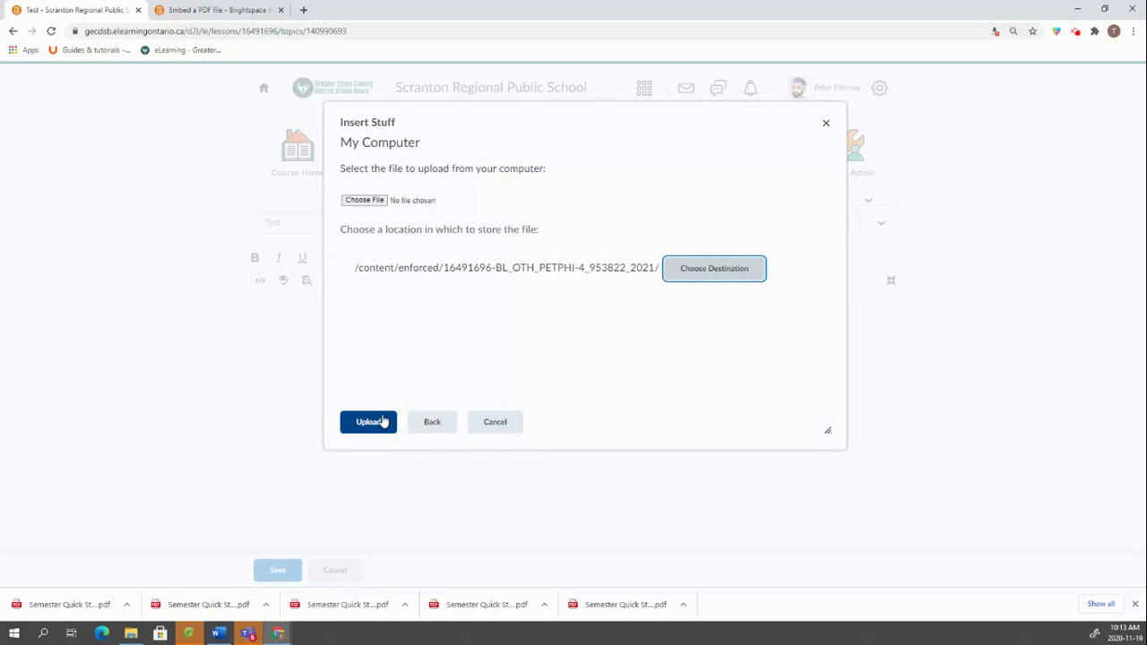
click(365, 199)
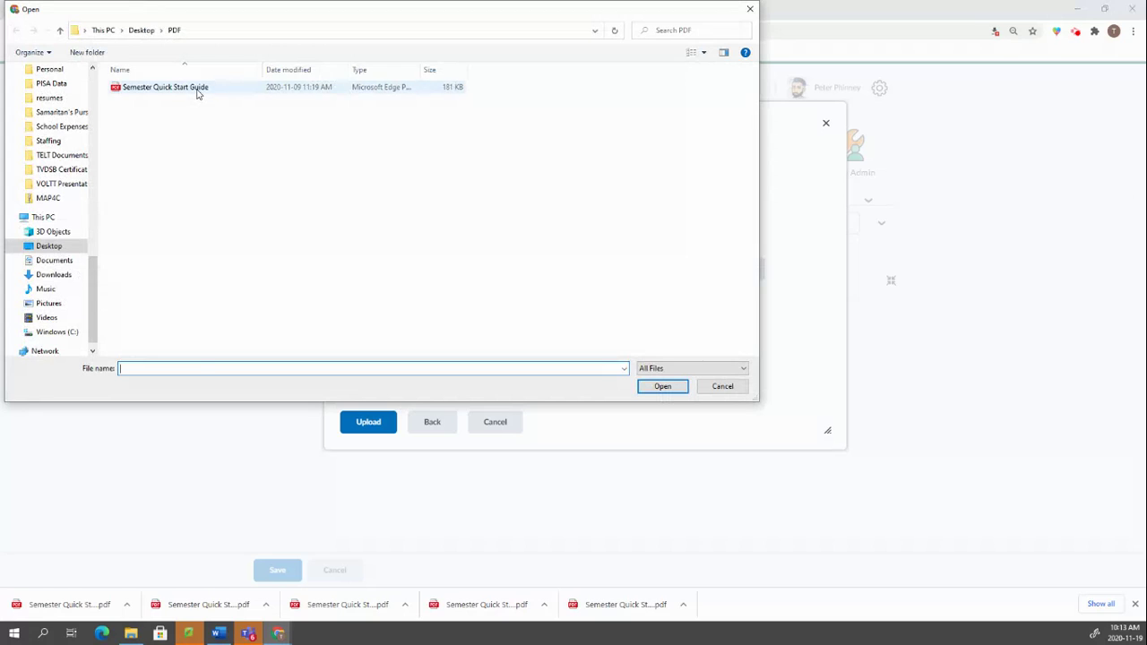
click(198, 91)
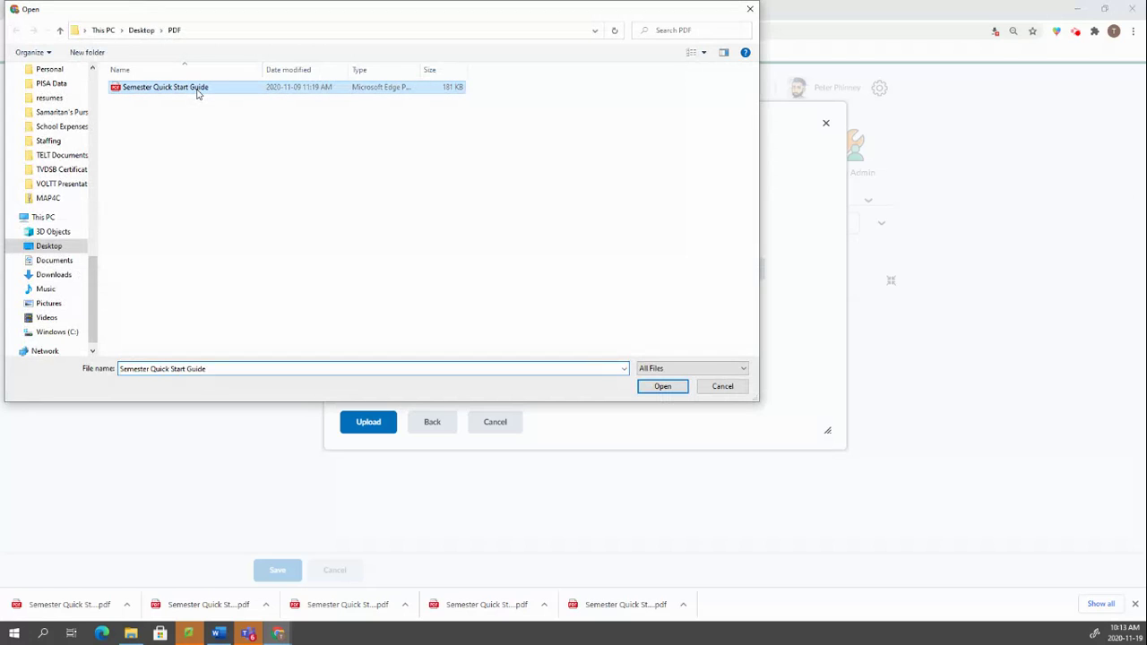
click(664, 387)
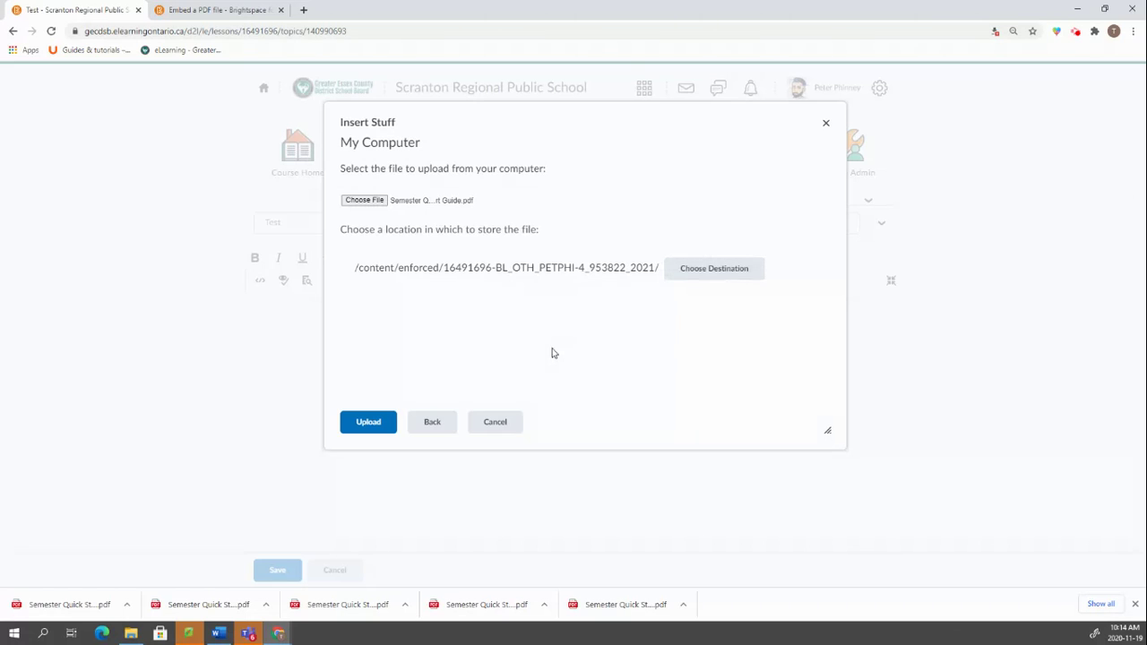
Step: Upload the PDF, overwriting the existing copy of the file
click(387, 427)
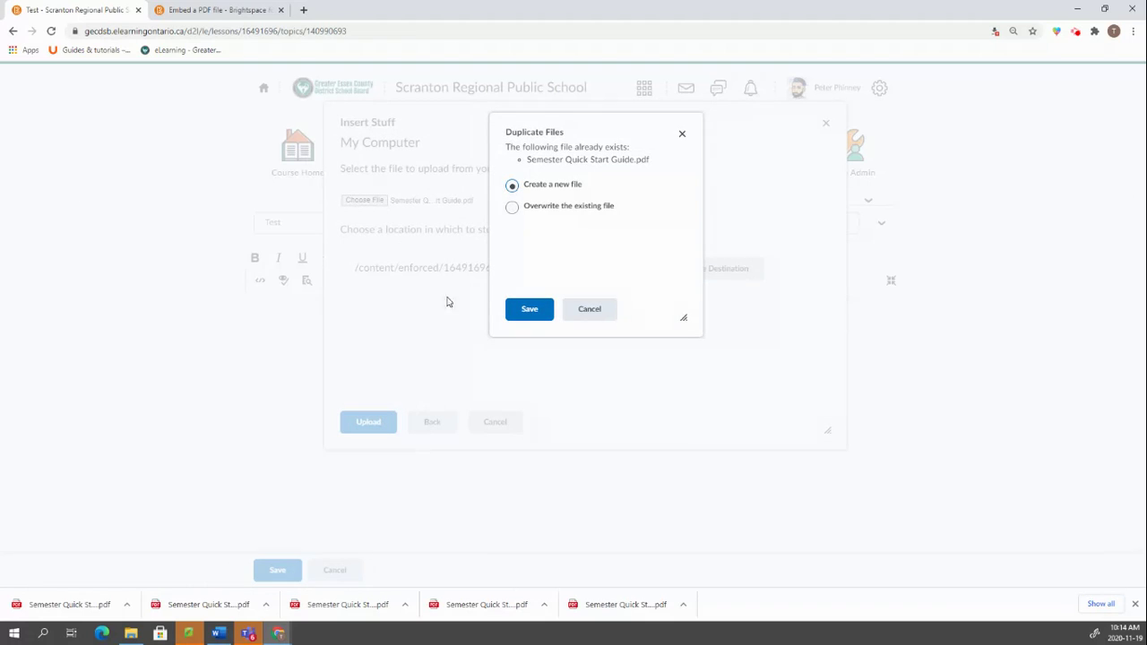
click(512, 208)
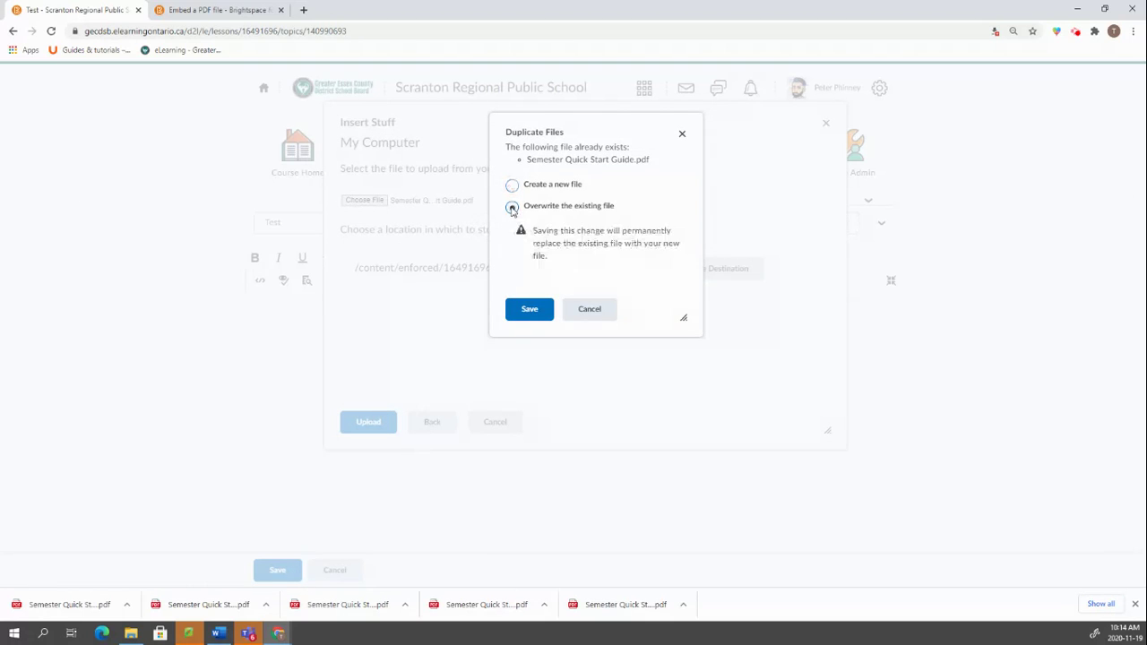
click(530, 310)
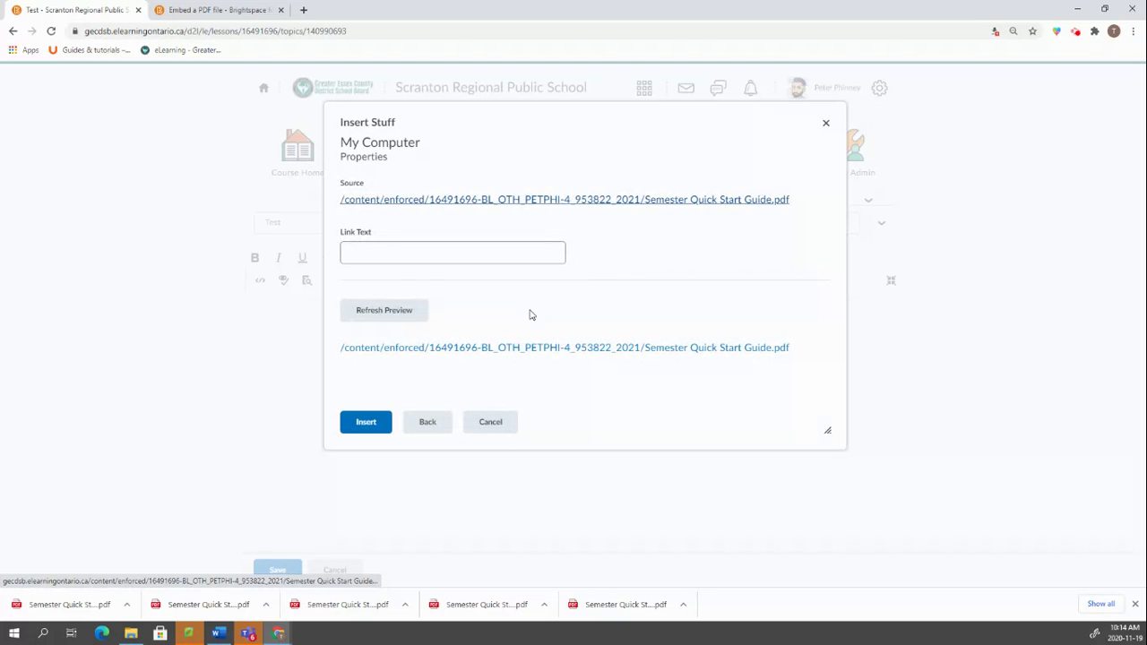
Step: Insert a link to the PDF with the link text 'Quick Start Guide'
click(493, 251)
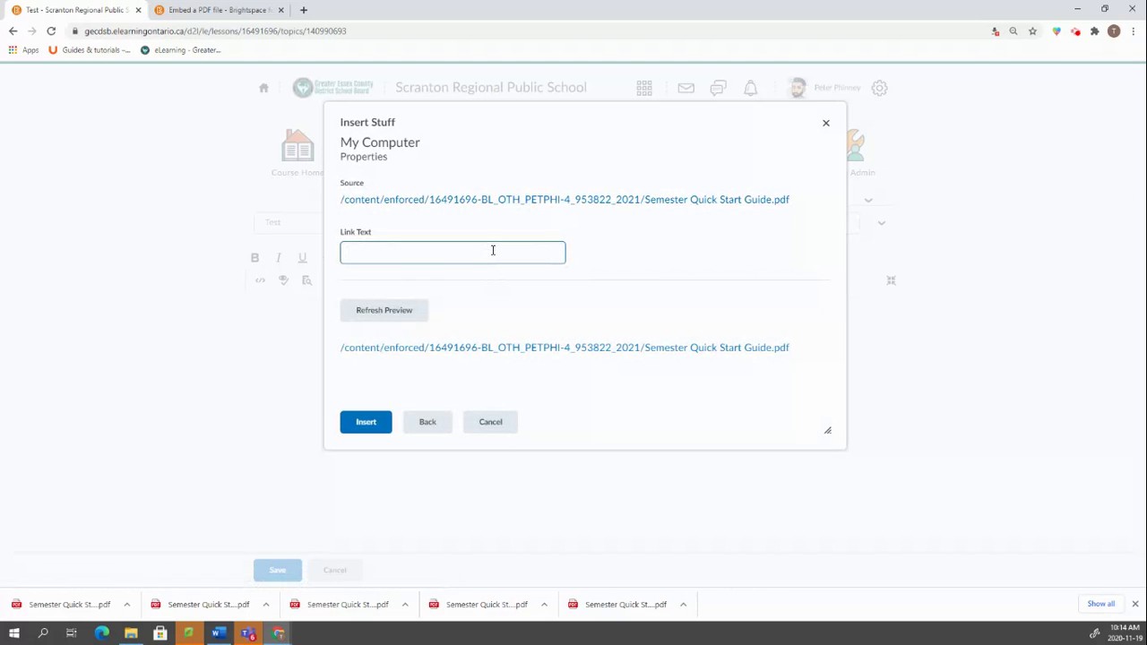
text(Quick)
text( Sat)
text(rt Guide)
click(366, 422)
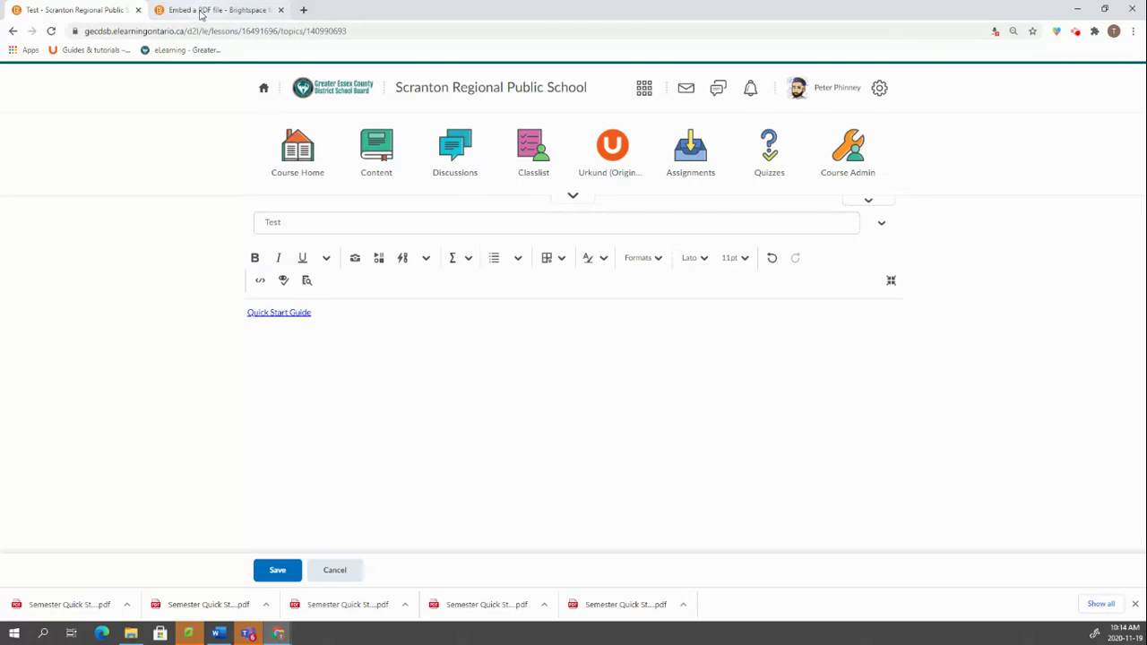
click(206, 10)
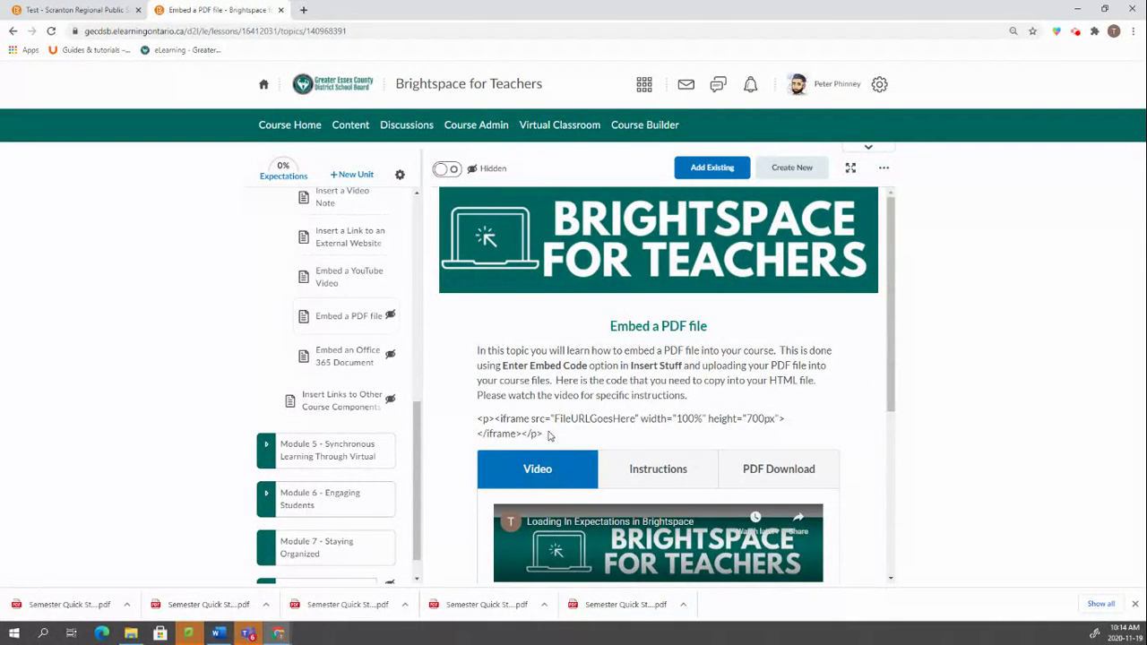
drag(543, 434, 481, 421)
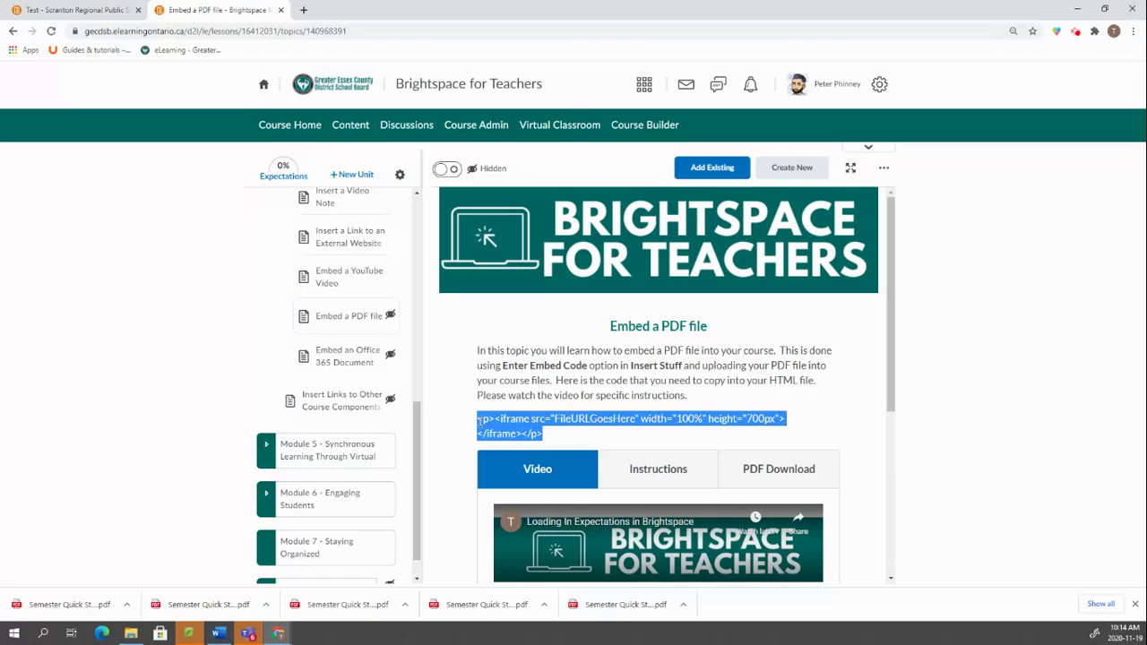
right_click(499, 426)
click(512, 433)
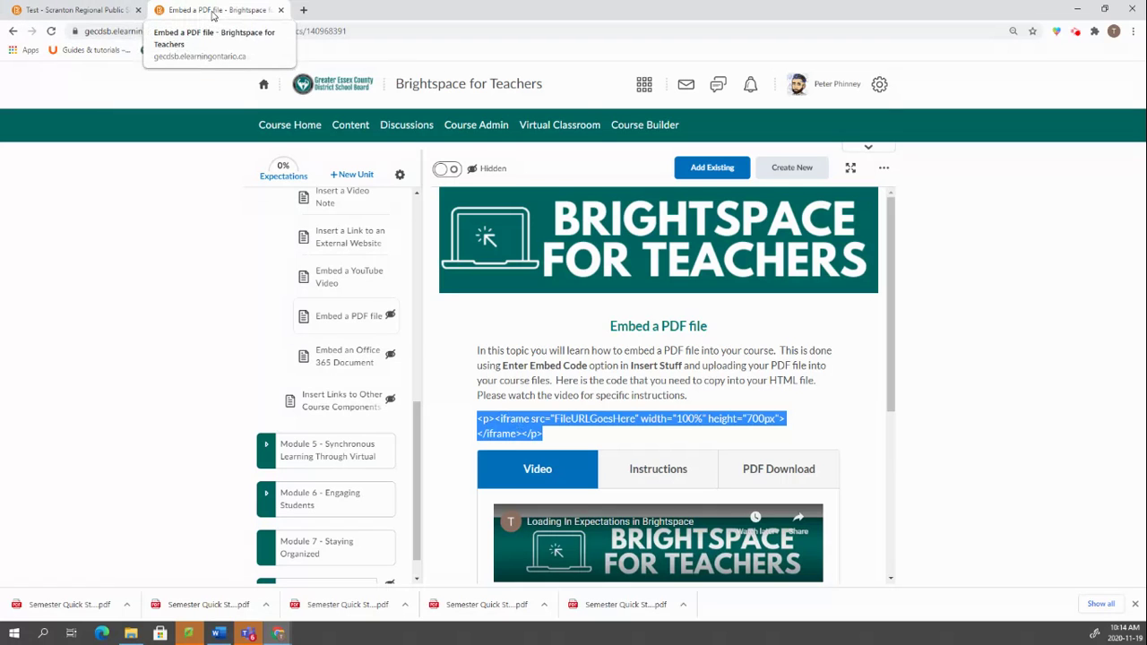
click(89, 9)
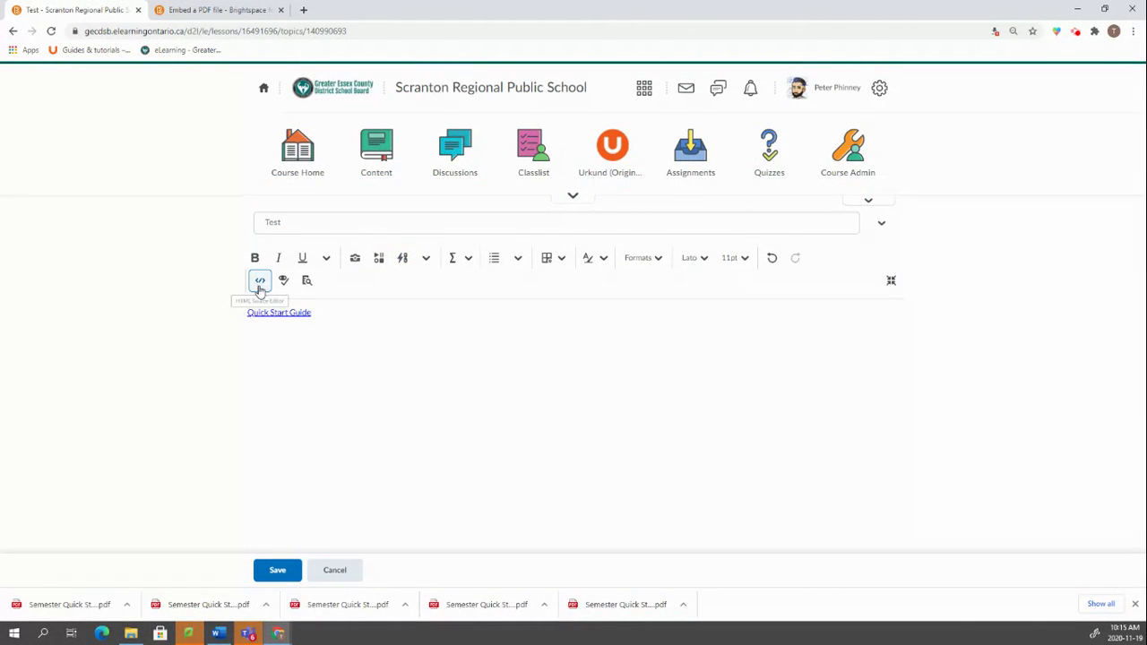
Step: In the HTML source, paste the iframe embed snippet on a new line below the link
click(260, 282)
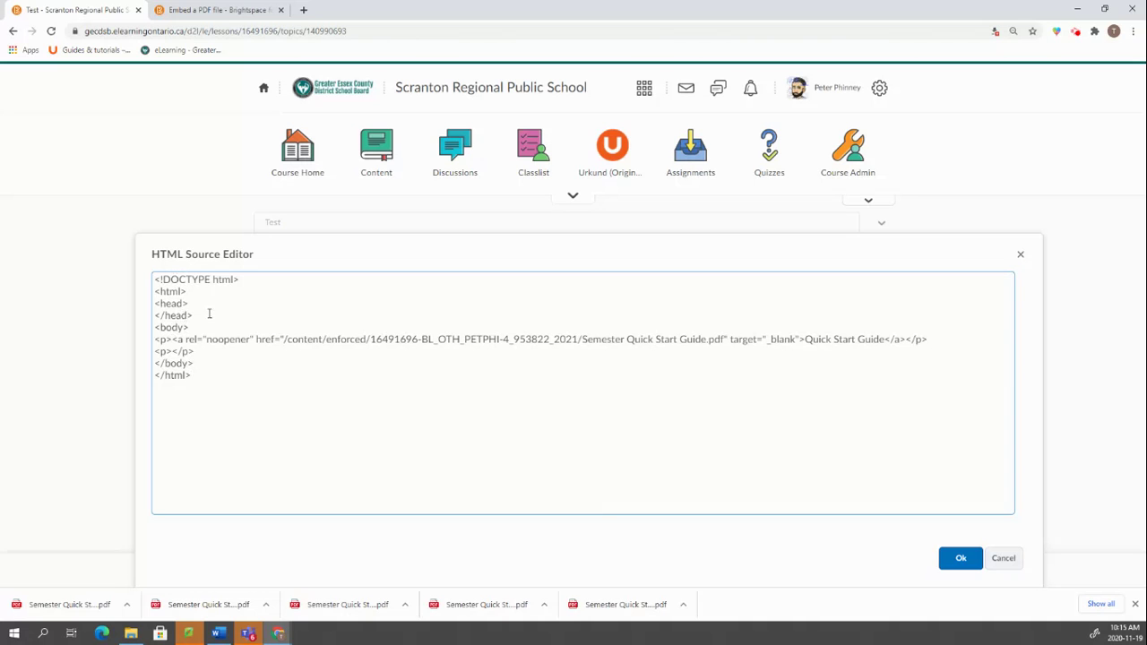
drag(223, 338, 935, 338)
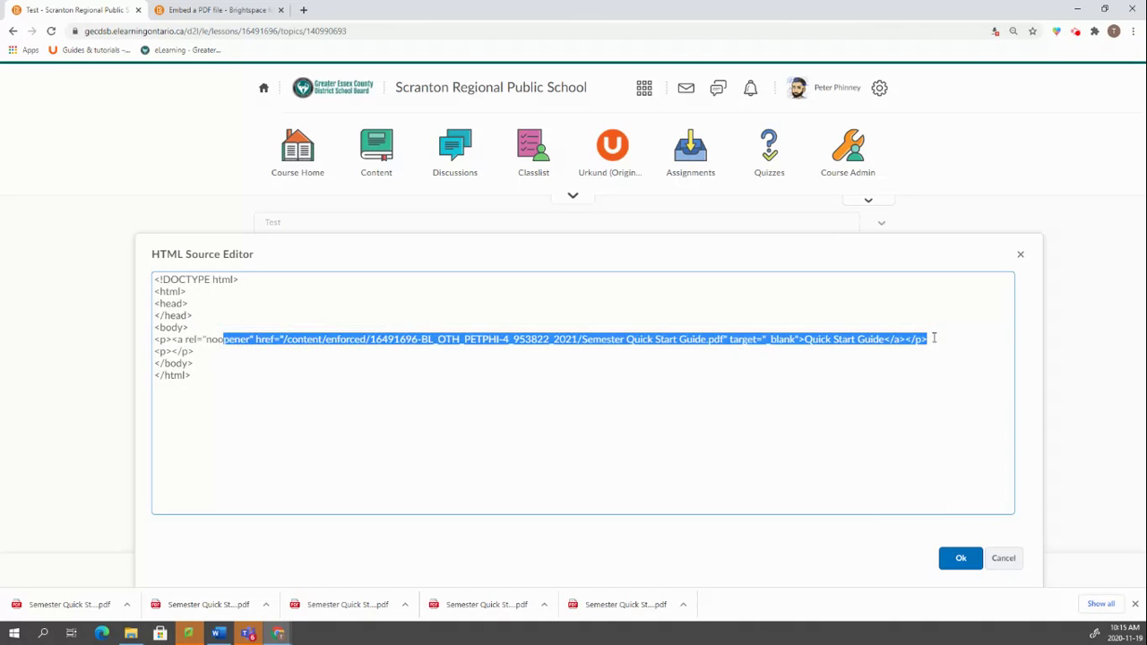
click(945, 382)
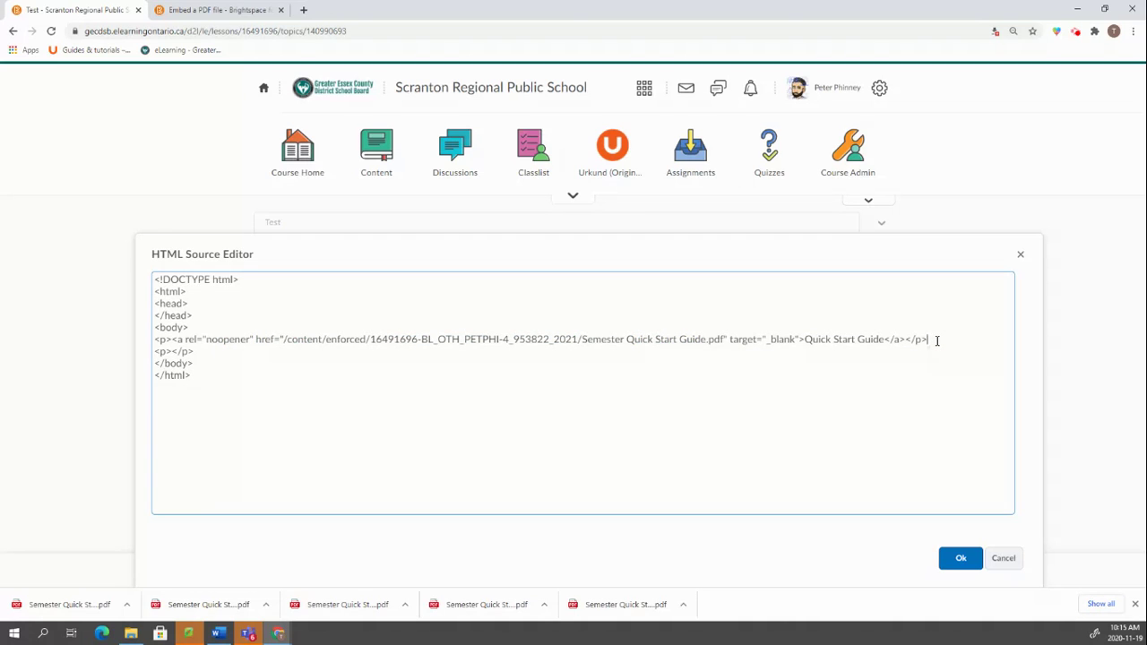
key(Return)
key(Return)
key(Return)
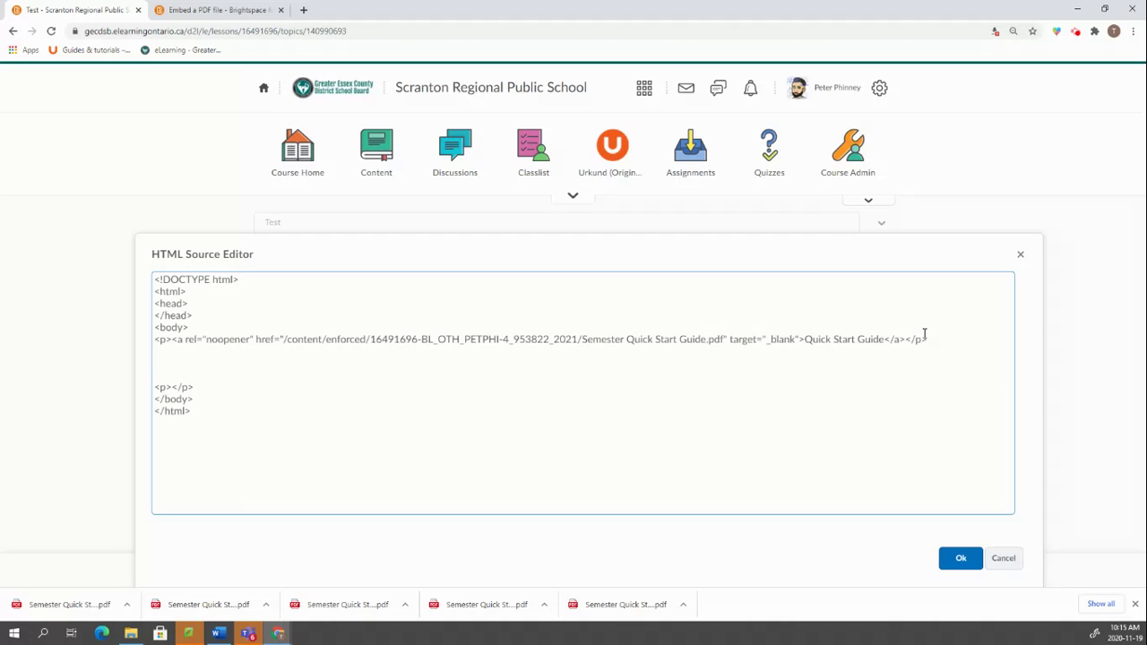
key(ctrl+v)
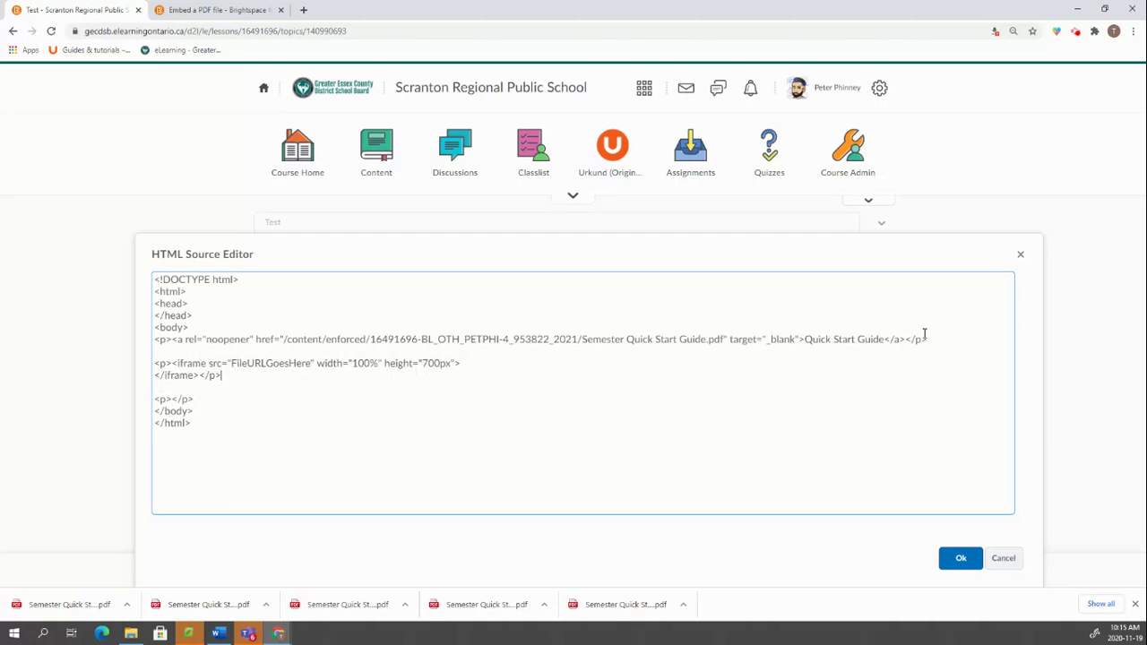
Step: Replace the FileURLGoesHere placeholder with the PDF's href path and apply the changes
click(284, 339)
drag(284, 339, 724, 335)
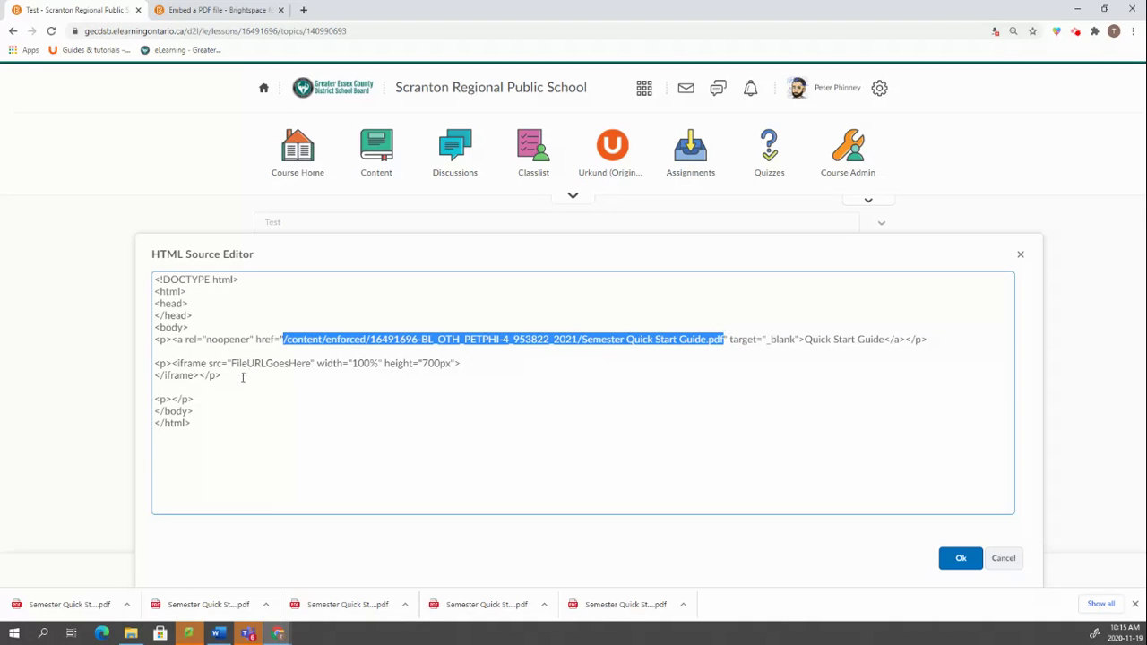
drag(231, 363, 310, 365)
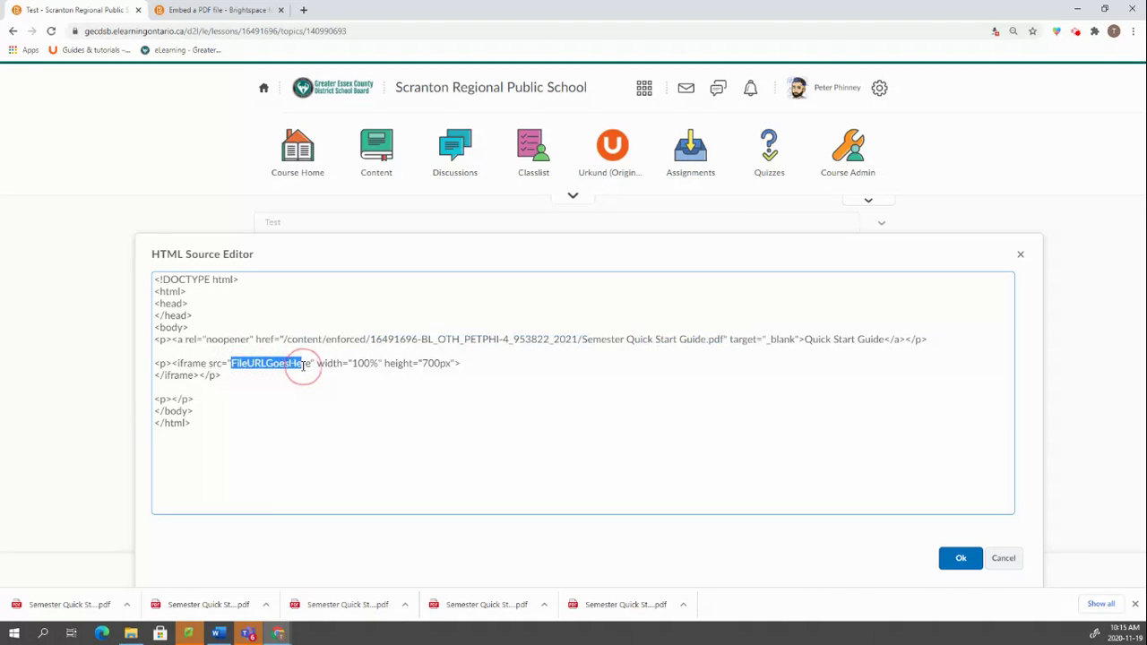
right_click(304, 367)
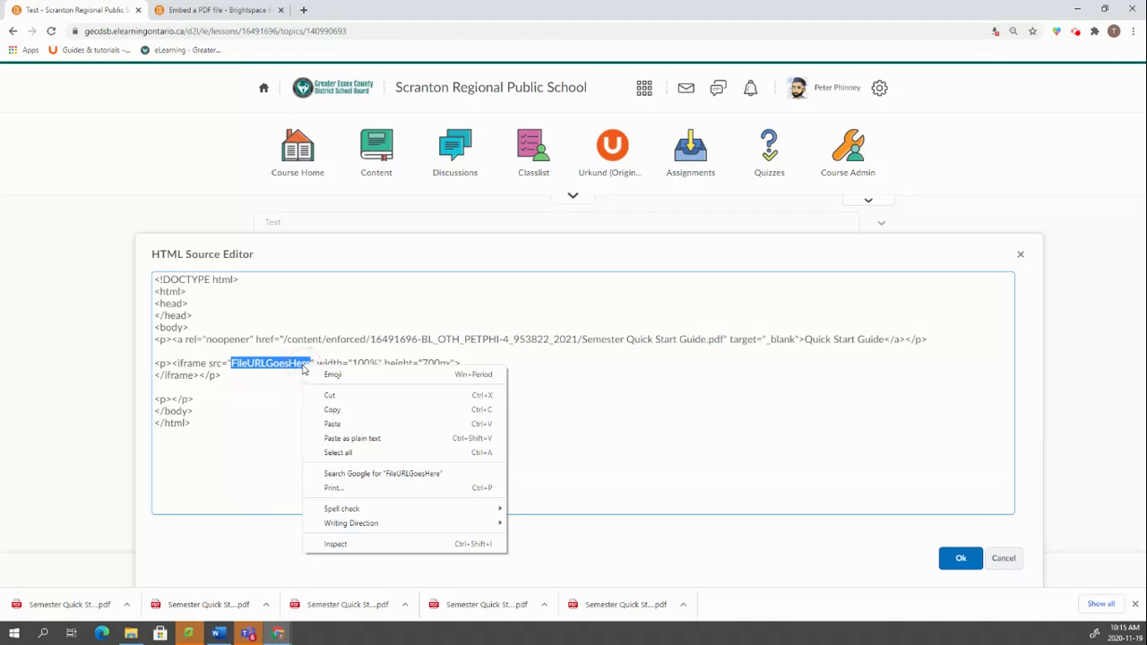
click(352, 424)
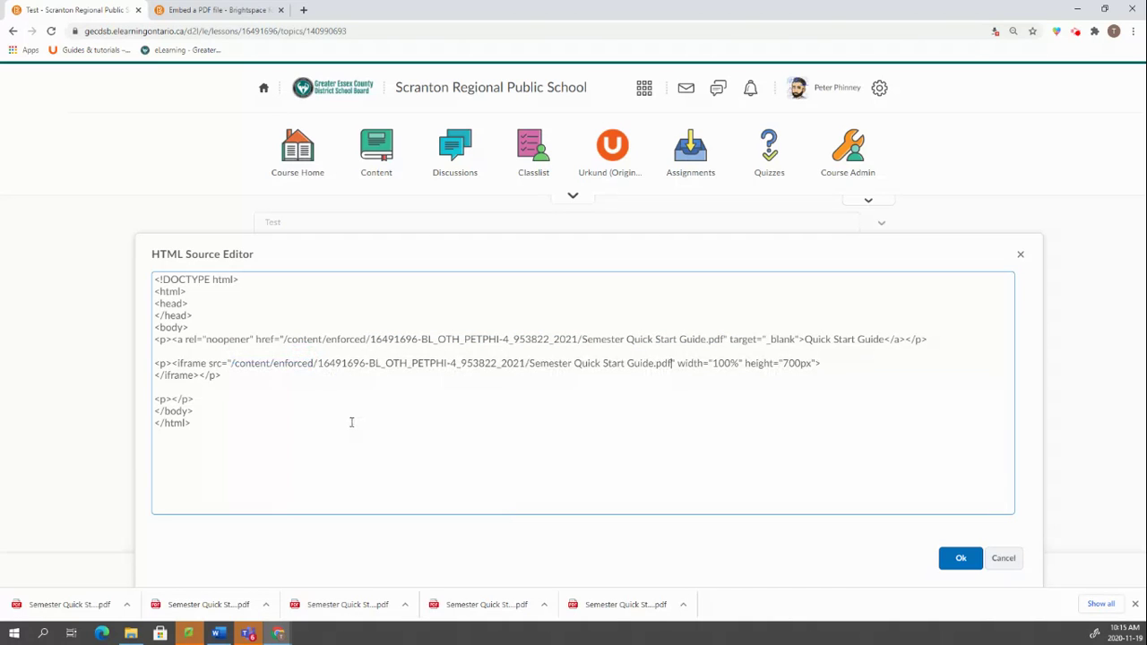
click(956, 558)
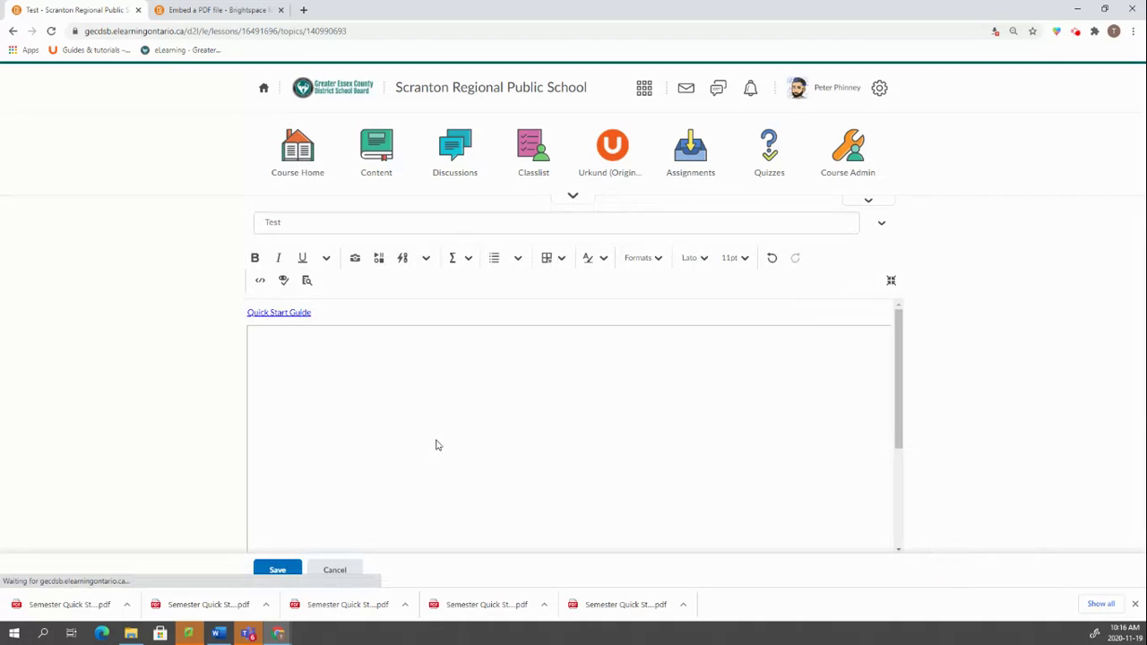
Step: Delete the Quick Start Guide link text, leaving only the embedded PDF
scroll(412, 443, down, 3)
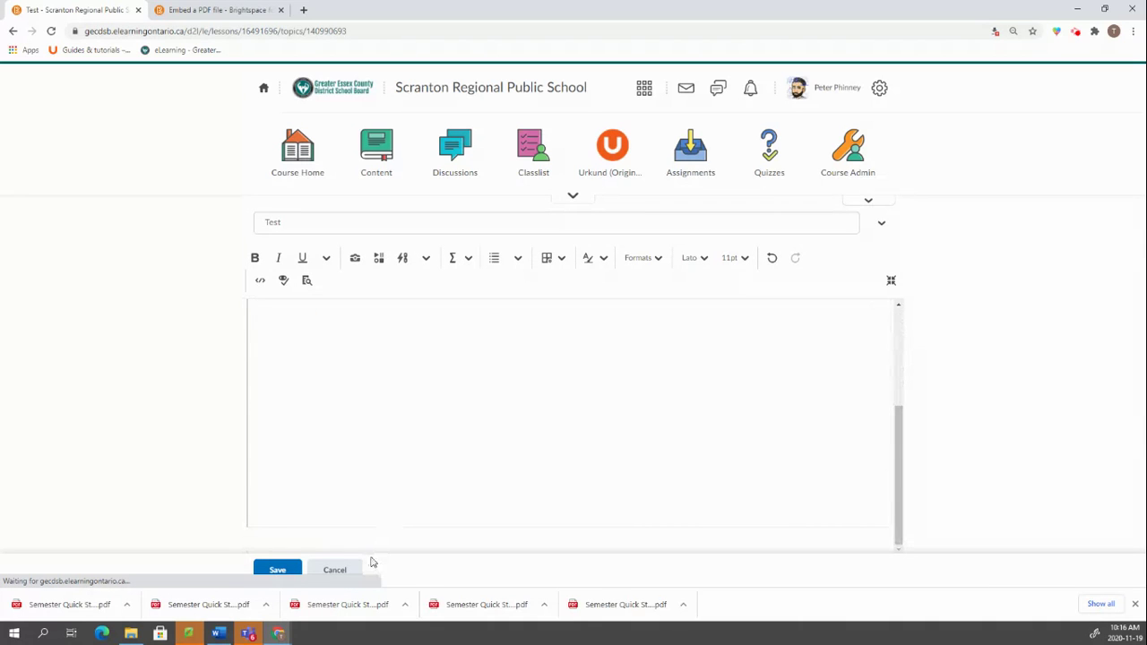
scroll(398, 377, up, 5)
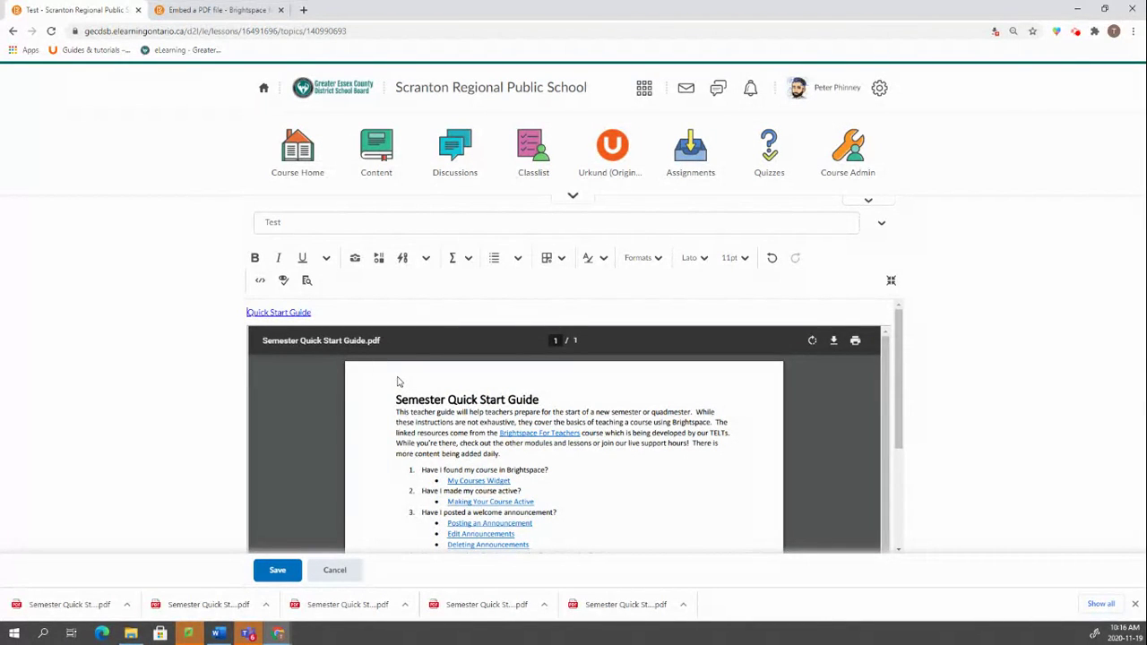
scroll(491, 412, down, 3)
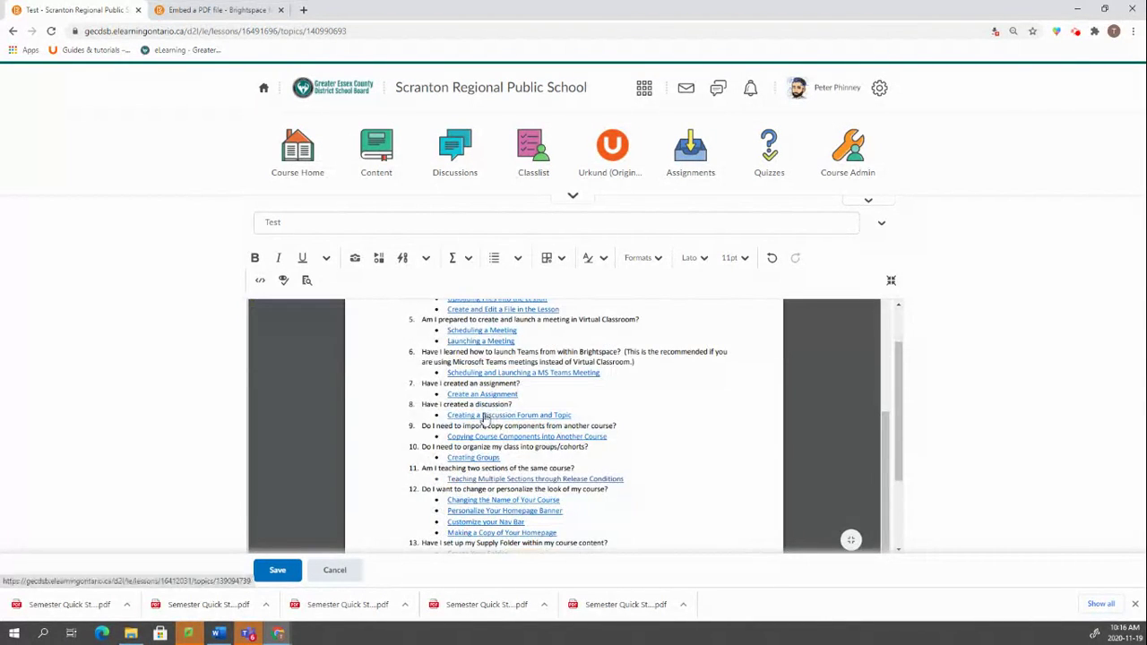
scroll(479, 405, up, 3)
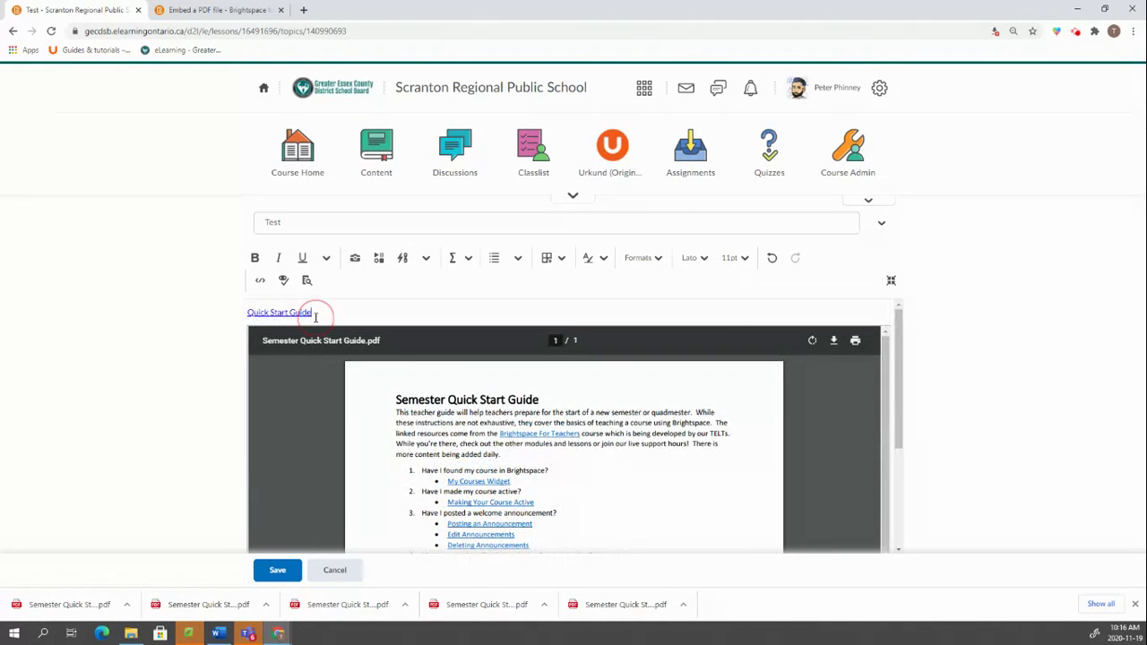
drag(313, 312, 244, 312)
key(BackSpace)
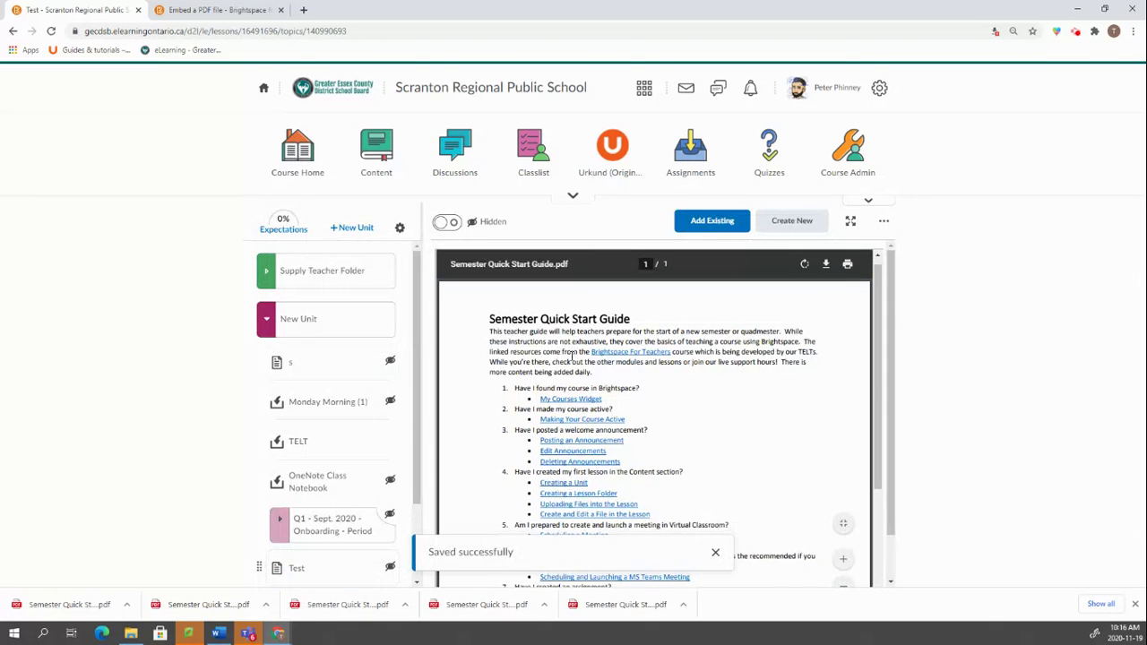
scroll(564, 358, down, 10)
scroll(556, 360, up, 10)
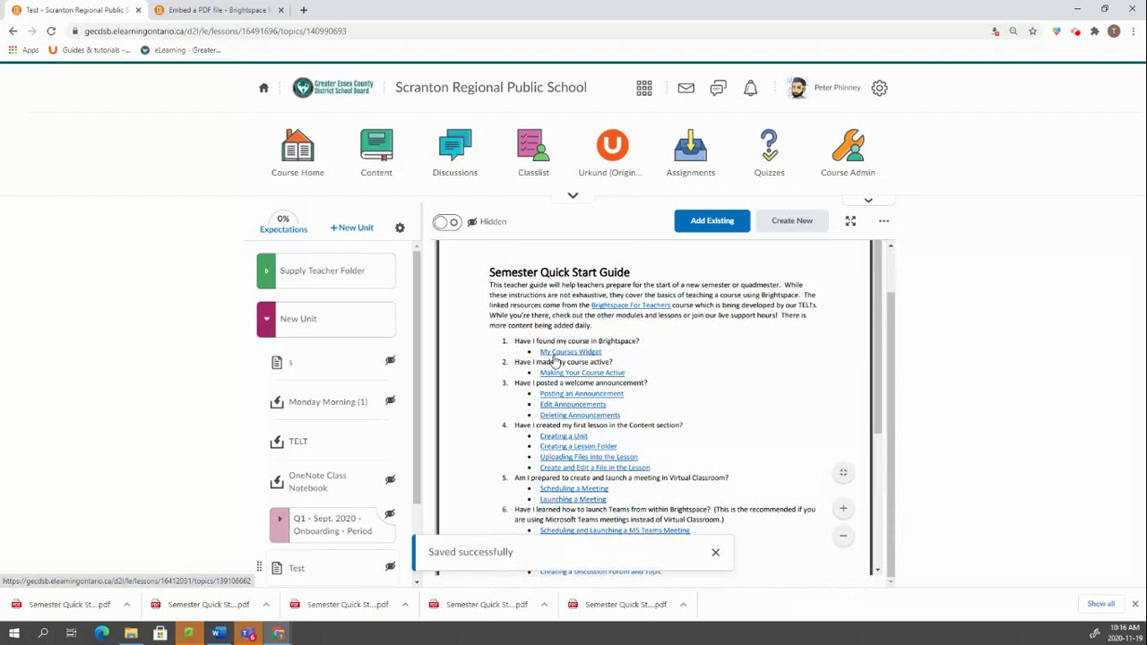
scroll(553, 358, up, 1)
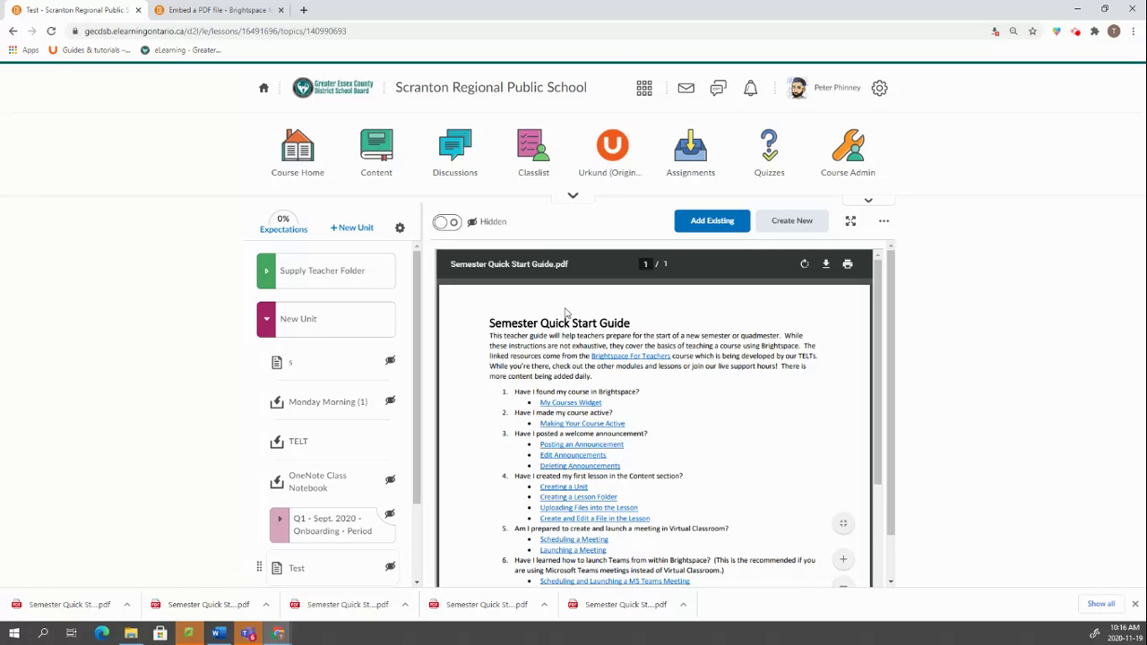
scroll(563, 314, down, 5)
scroll(566, 326, up, 5)
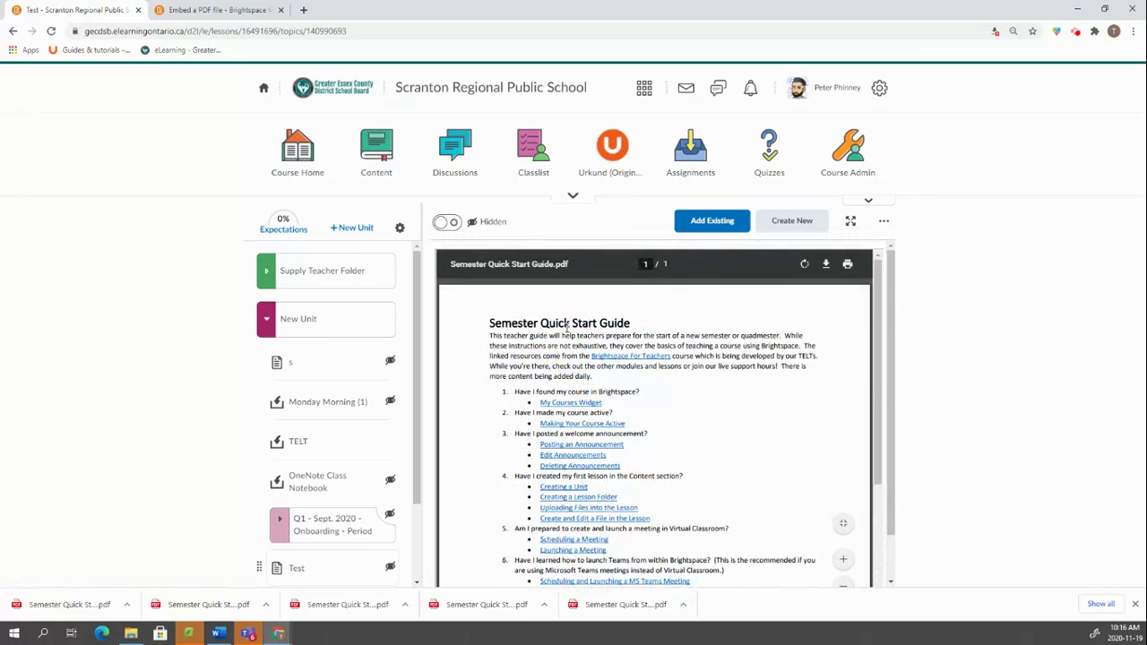